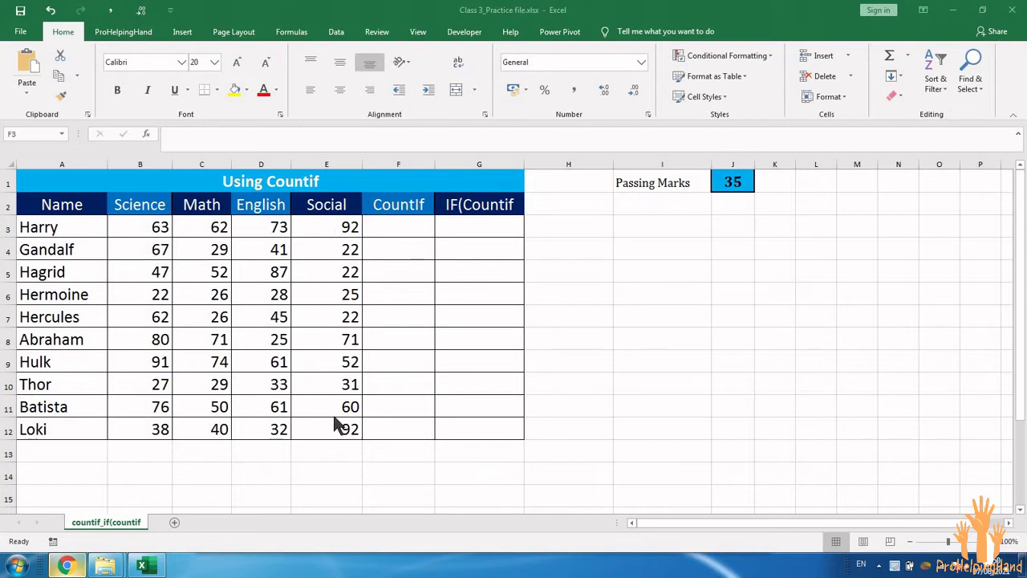
{"action": "left_click", "coordinate": [390, 226]}
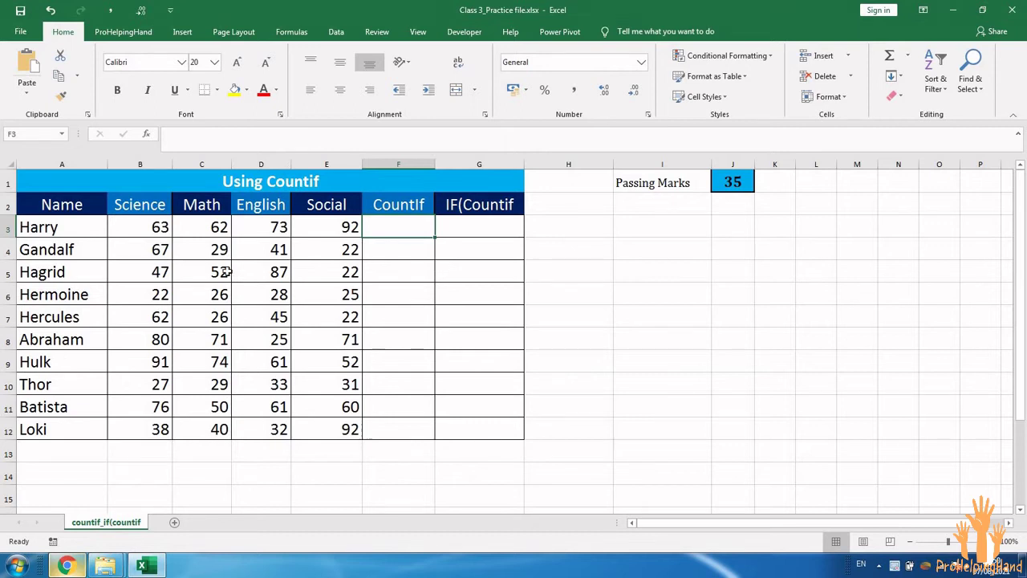
{"action": "left_click", "coordinate": [292, 32]}
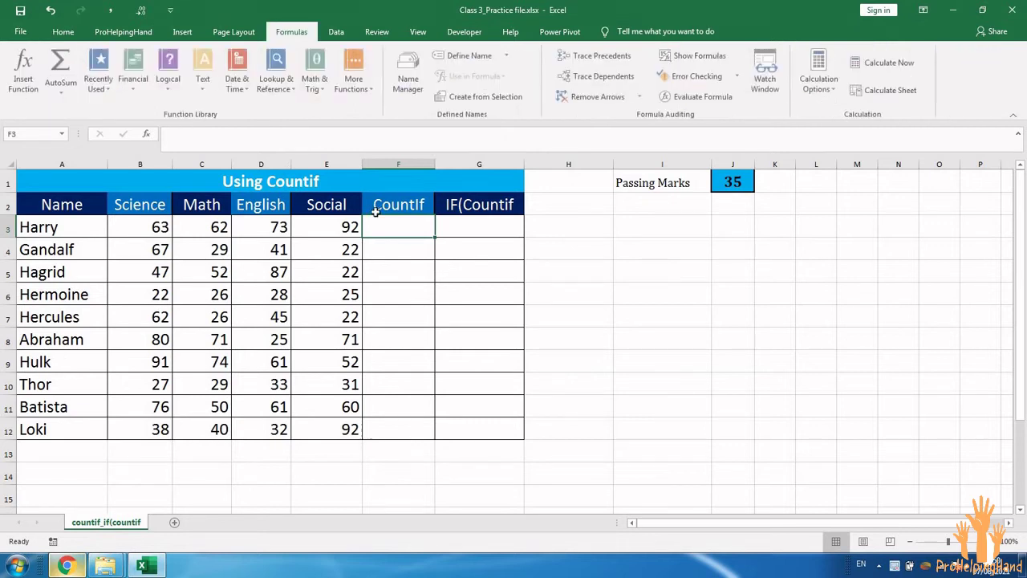
{"action": "left_click", "coordinate": [355, 87]}
{"action": "mouse_move", "coordinate": [372, 119]}
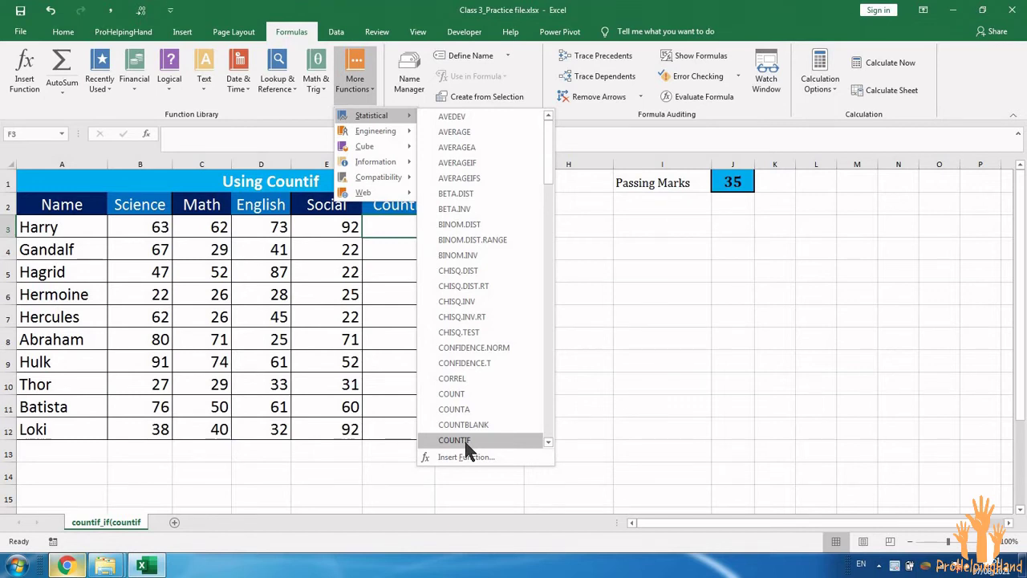
{"action": "left_click", "coordinate": [600, 392]}
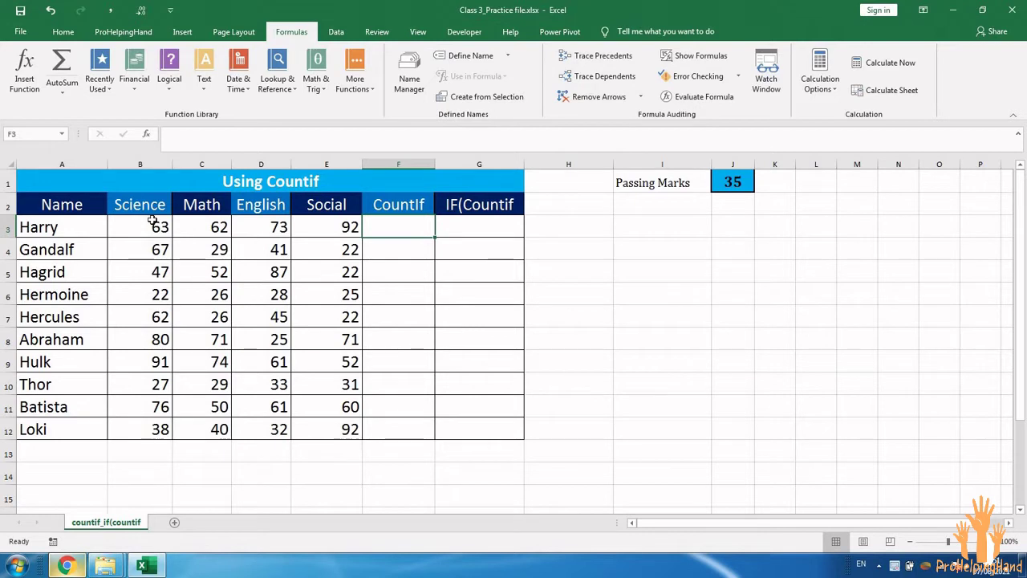
{"action": "left_click_drag", "start_coordinate": [131, 225], "coordinate": [321, 224]}
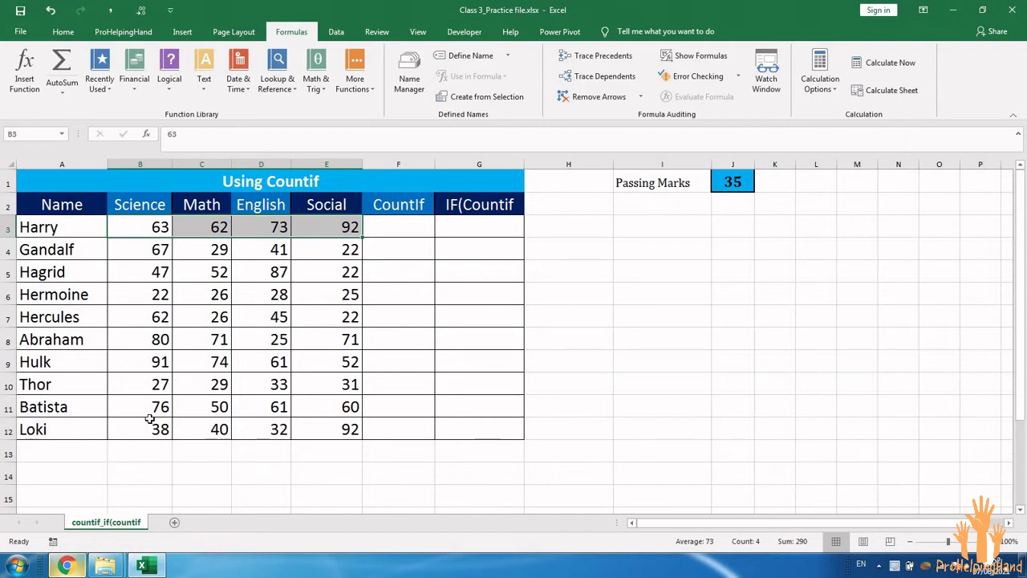
- Enter a COUNTIF formula in F3 that counts the marks in B3:E3 meeting the criterion >=35, and fill it down to F12
{"action": "left_click", "coordinate": [380, 228]}
{"action": "type", "text": "=count"}
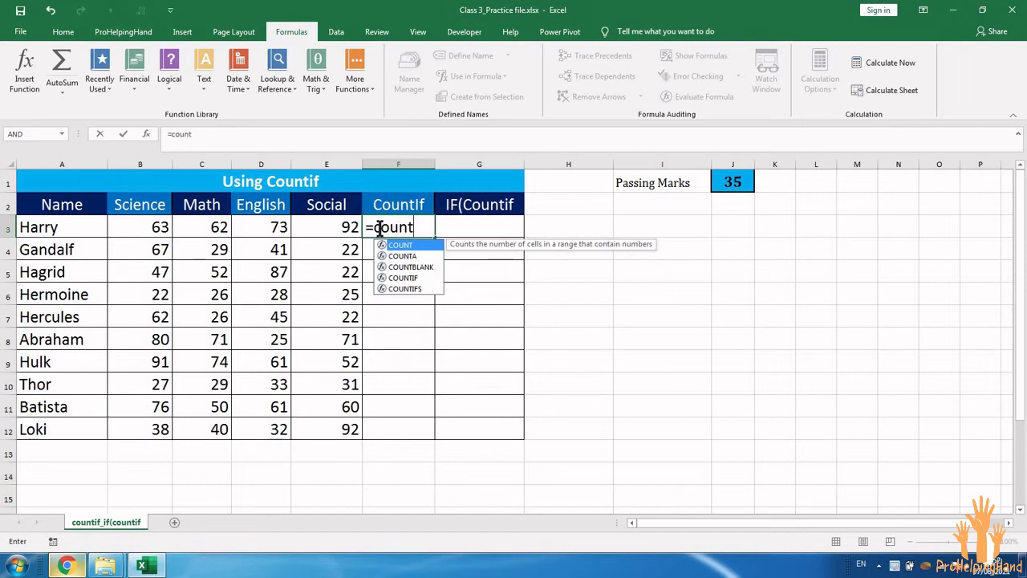
{"action": "type", "text": "if"}
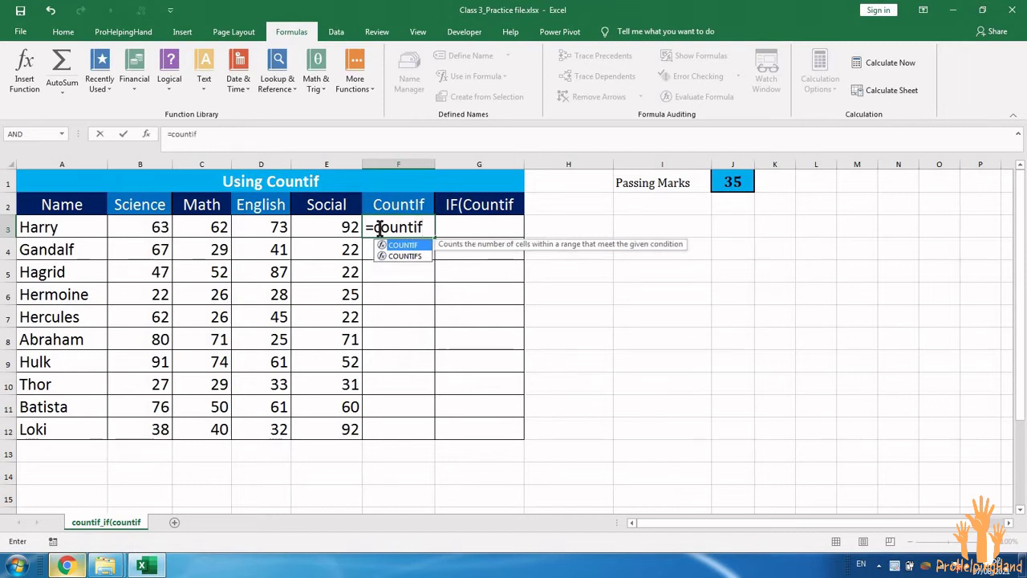
{"action": "double_click", "coordinate": [422, 245]}
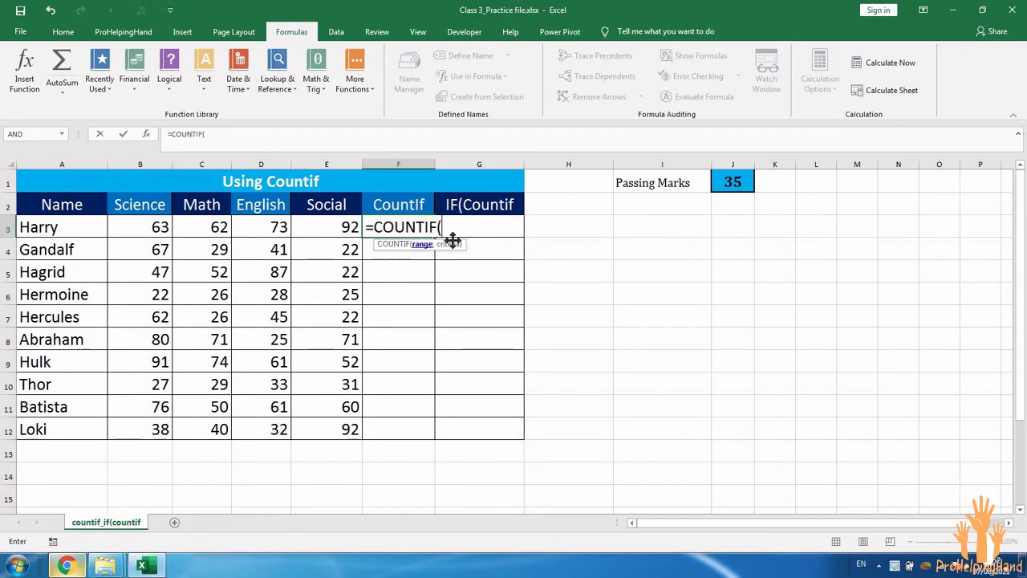
{"action": "left_click", "coordinate": [149, 133]}
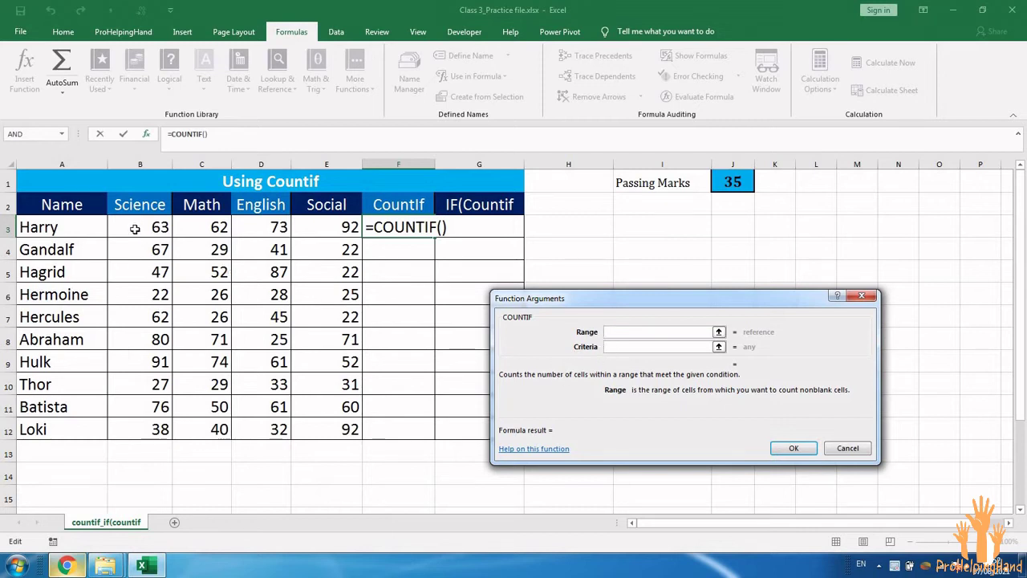
{"action": "left_click_drag", "start_coordinate": [135, 228], "coordinate": [309, 232]}
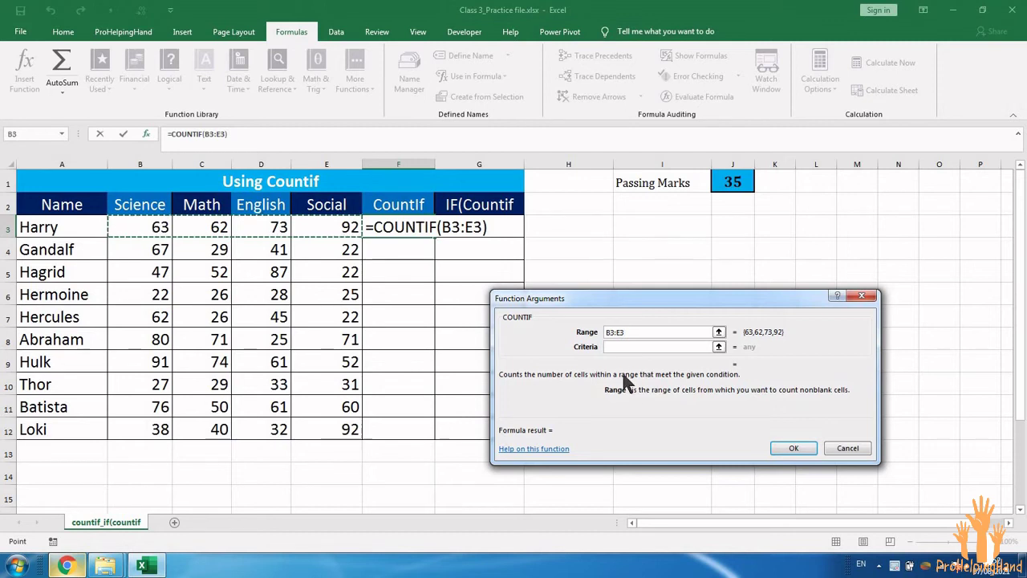
{"action": "left_click", "coordinate": [615, 348]}
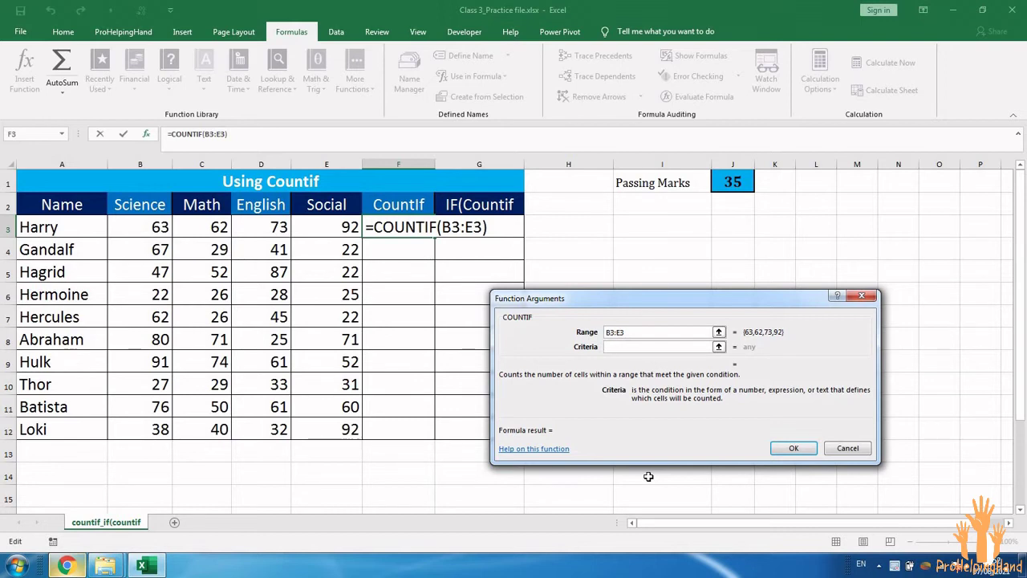
{"action": "type", "text": ">=35"}
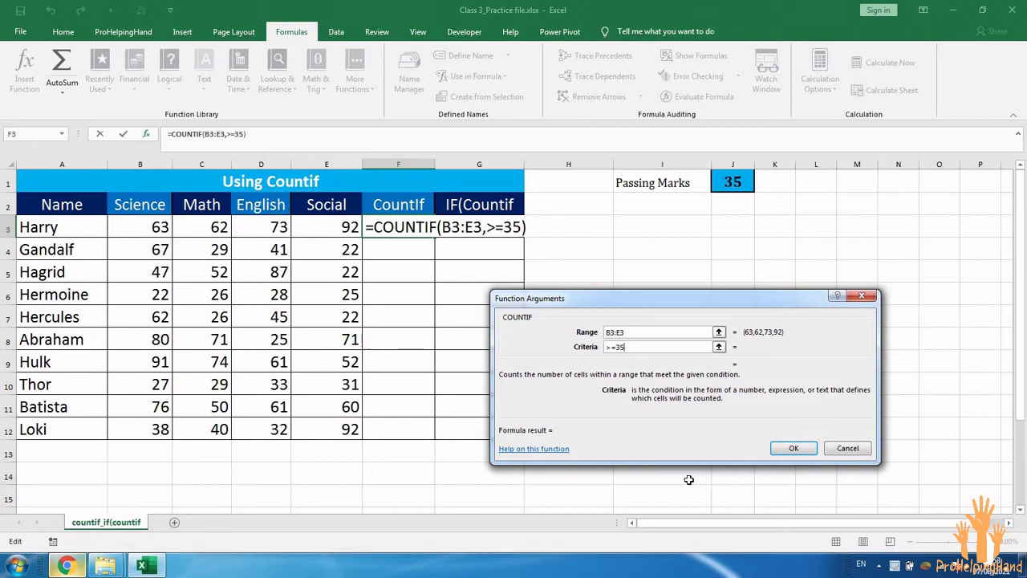
{"action": "left_click", "coordinate": [798, 449]}
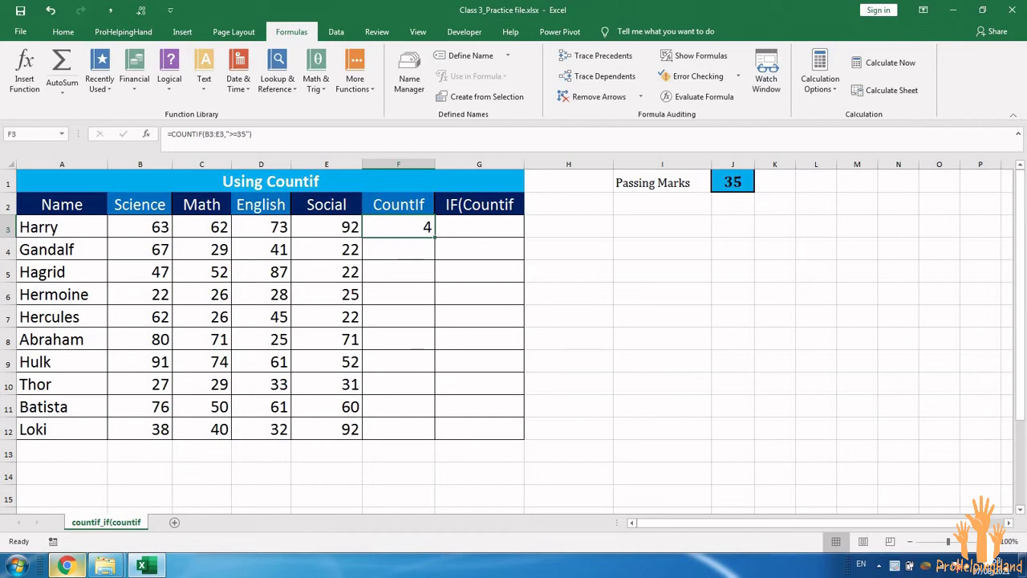
{"action": "left_click_drag", "start_coordinate": [434, 244], "coordinate": [434, 438]}
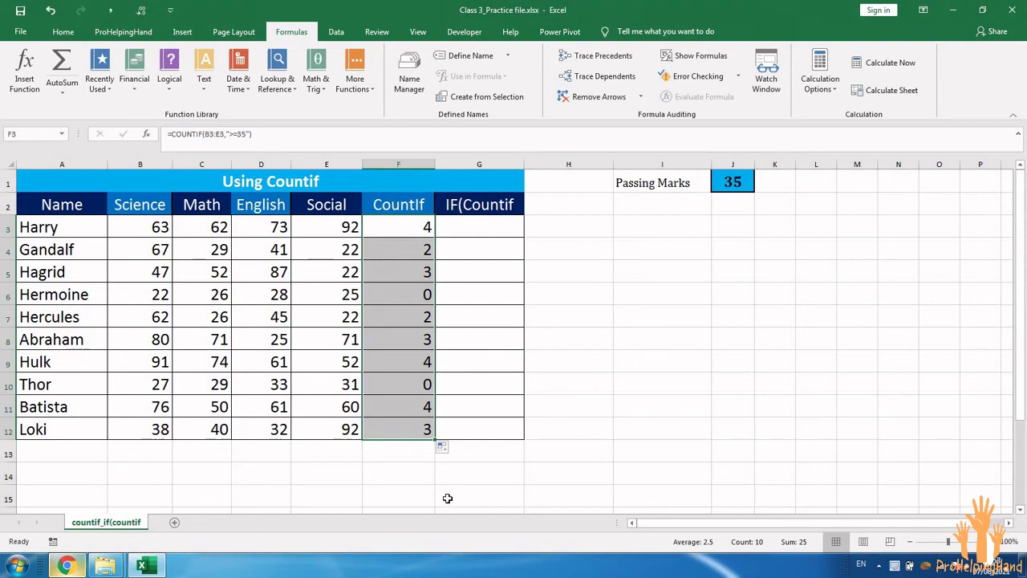
- Check the CountIf formulas and results against the subject marks in rows 4 to 6
{"action": "left_click", "coordinate": [393, 247]}
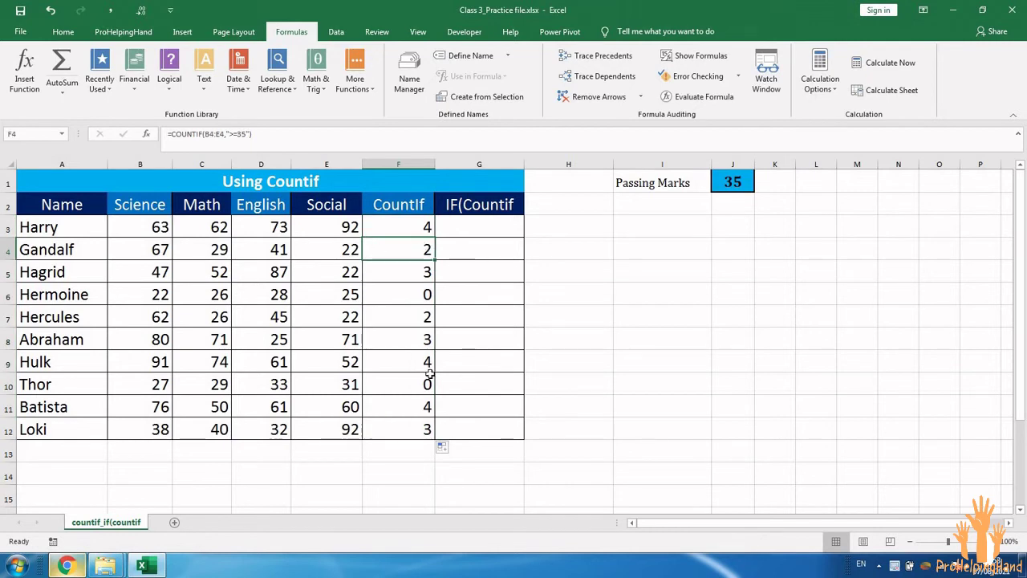
{"action": "left_click", "coordinate": [140, 247]}
{"action": "key", "text": "Right"}
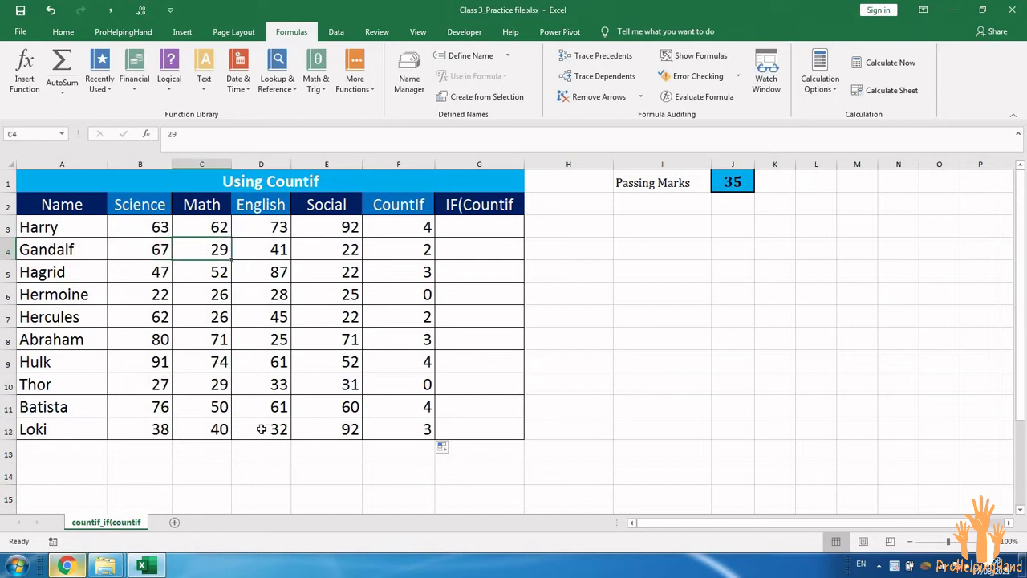
{"action": "key", "text": "Right"}
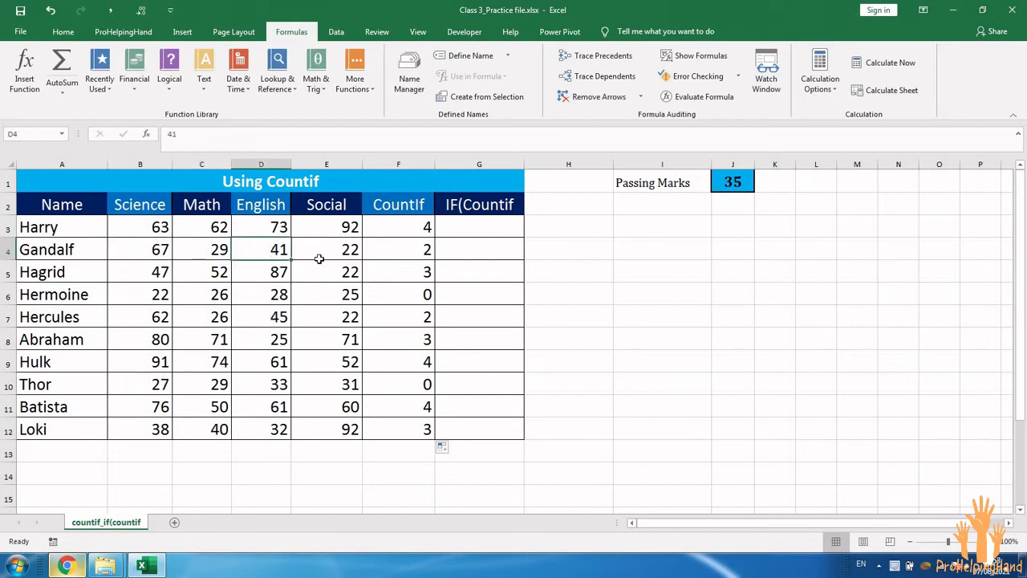
{"action": "key", "text": "Right"}
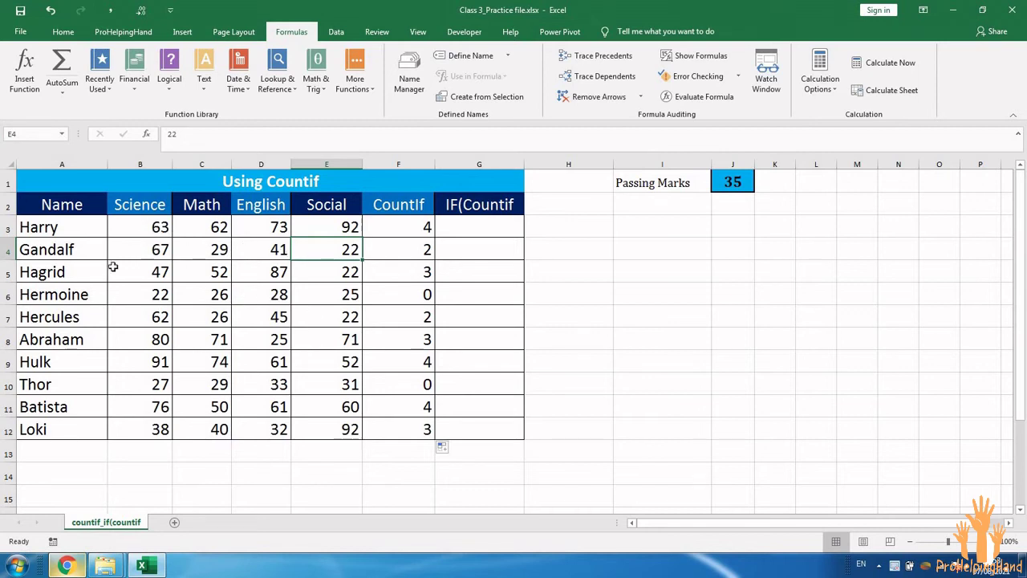
{"action": "left_click", "coordinate": [384, 276]}
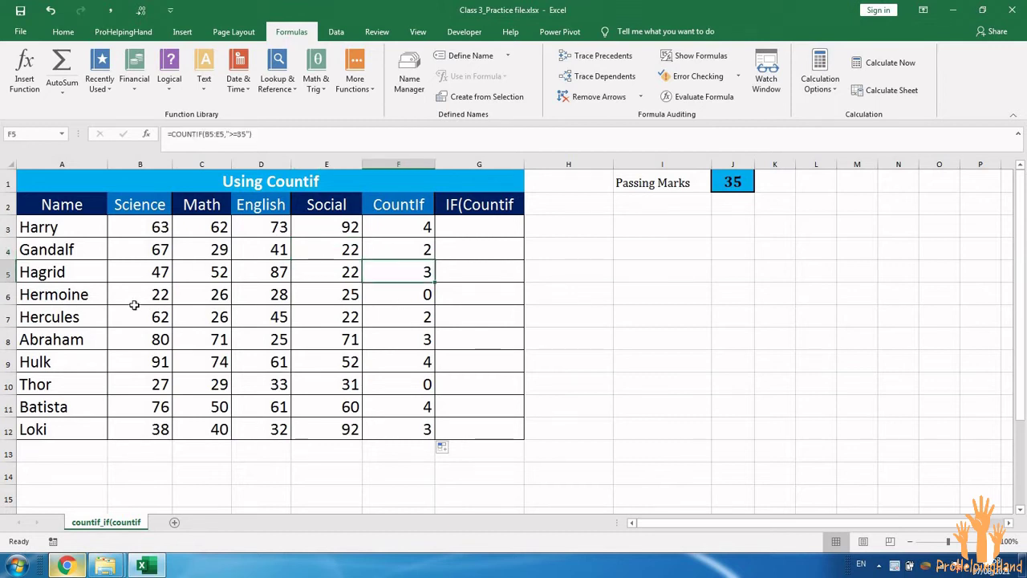
{"action": "left_click_drag", "start_coordinate": [135, 295], "coordinate": [204, 295]}
{"action": "left_click_drag", "start_coordinate": [300, 308], "coordinate": [319, 306]}
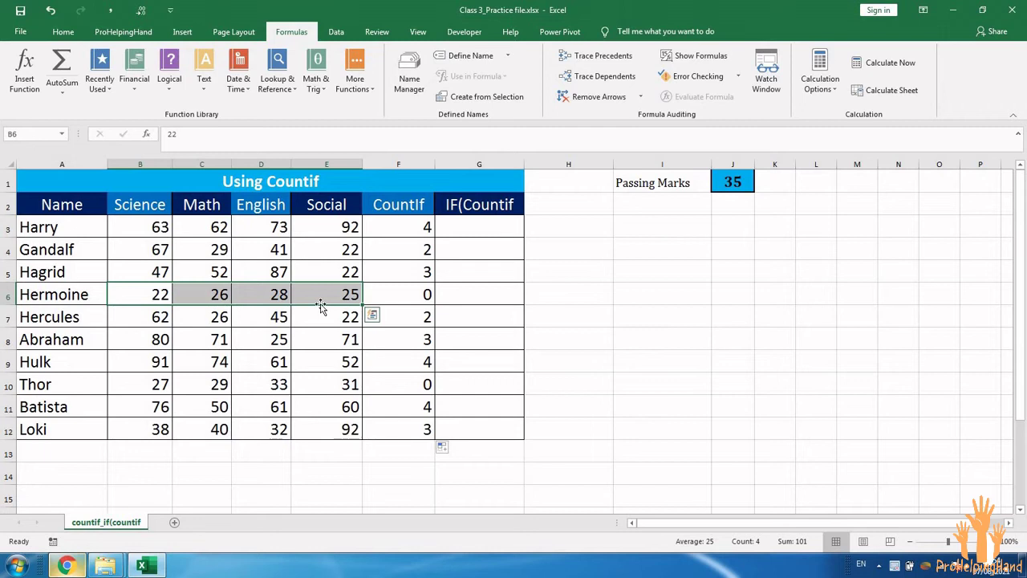
{"action": "left_click", "coordinate": [399, 227]}
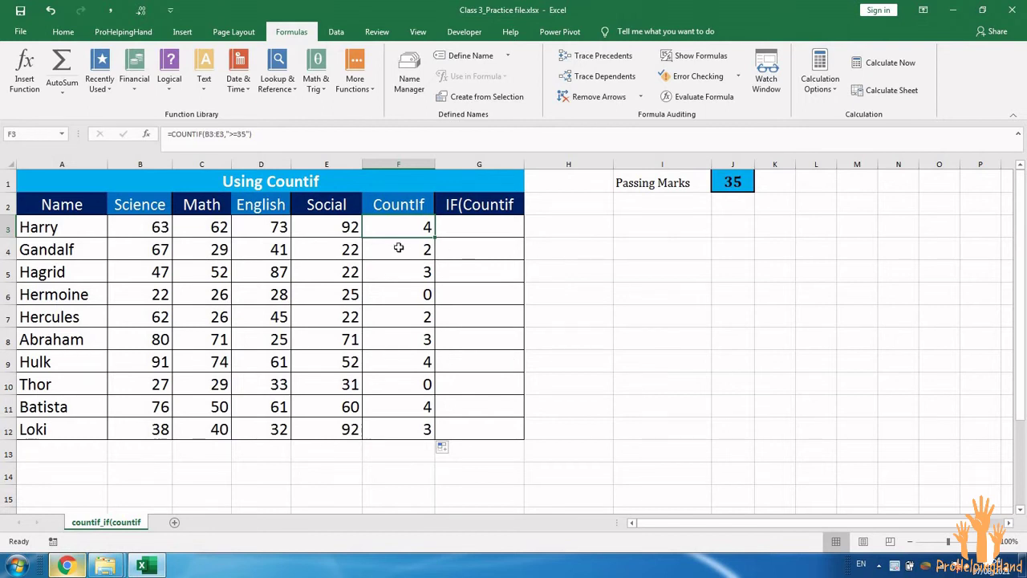
- Enter =IF(F3>=3,"Pass","Fail") in G3 and fill the formula down to G12
{"action": "left_click", "coordinate": [473, 226]}
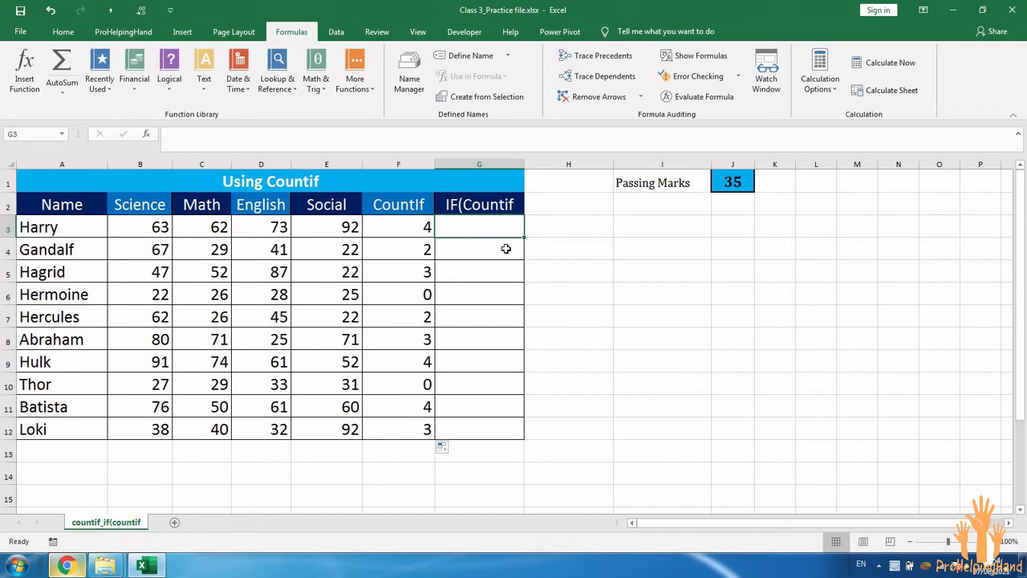
{"action": "type", "text": "=if"}
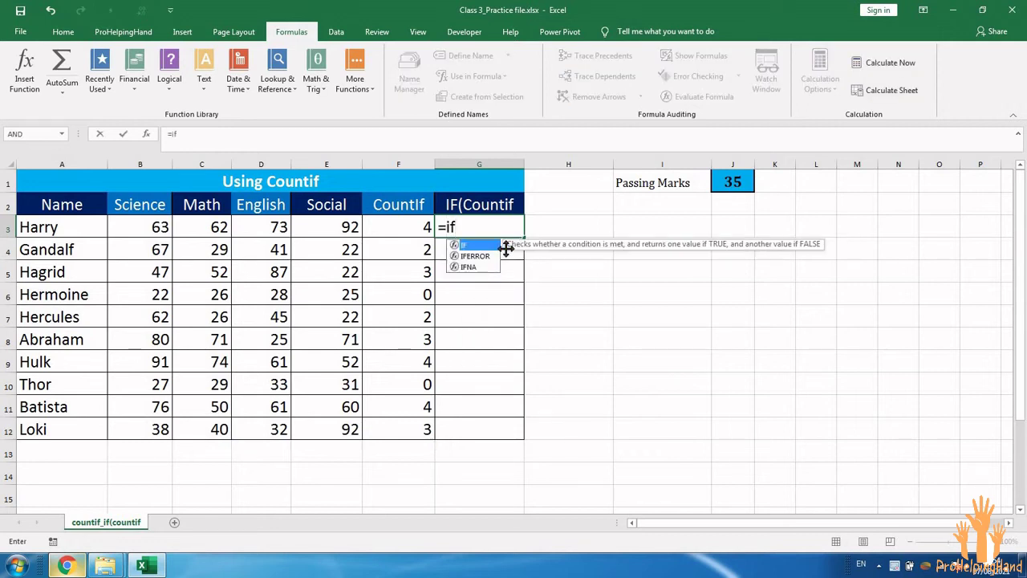
{"action": "type", "text": "("}
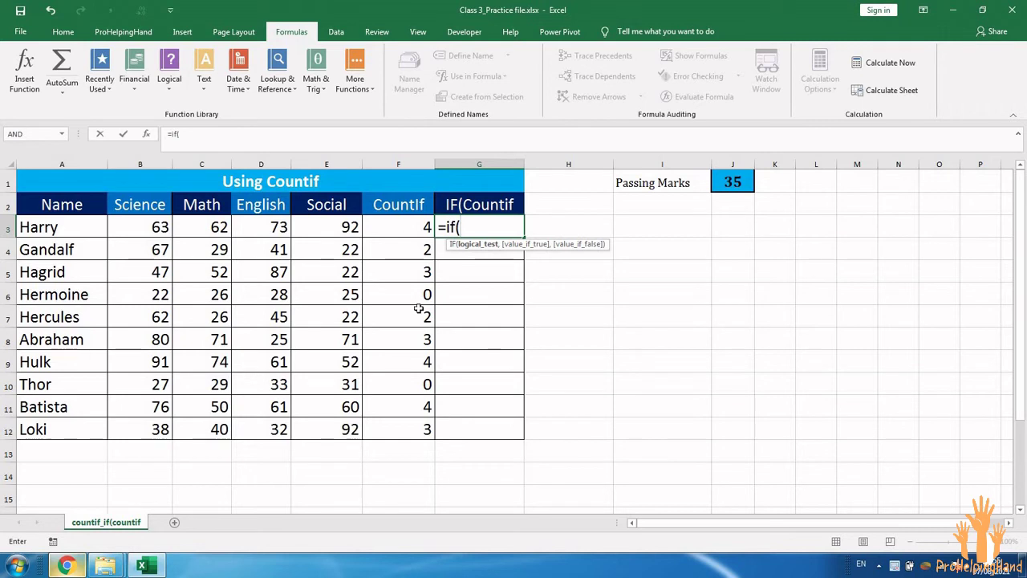
{"action": "left_click", "coordinate": [400, 227]}
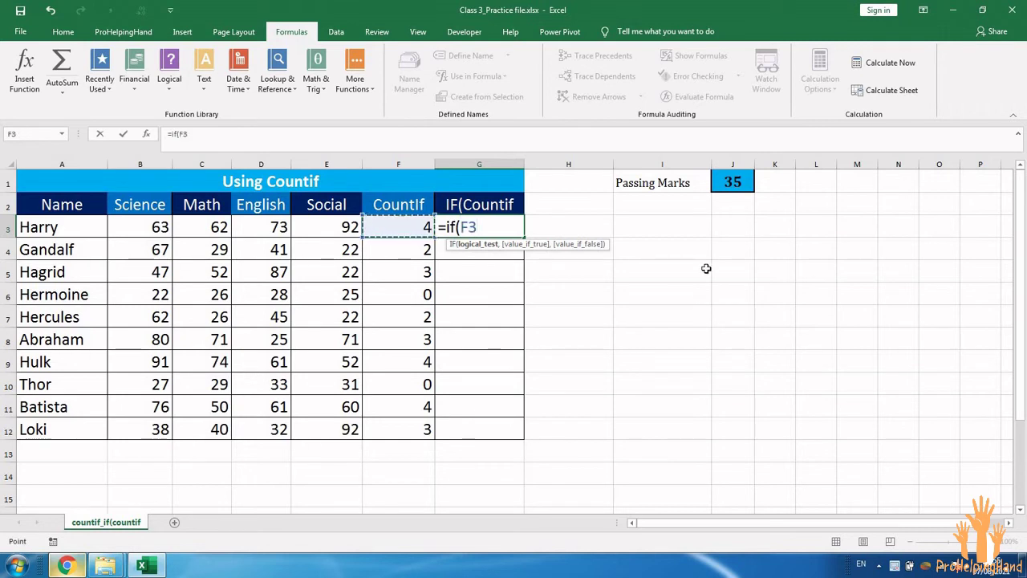
{"action": "type", "text": ">=3"}
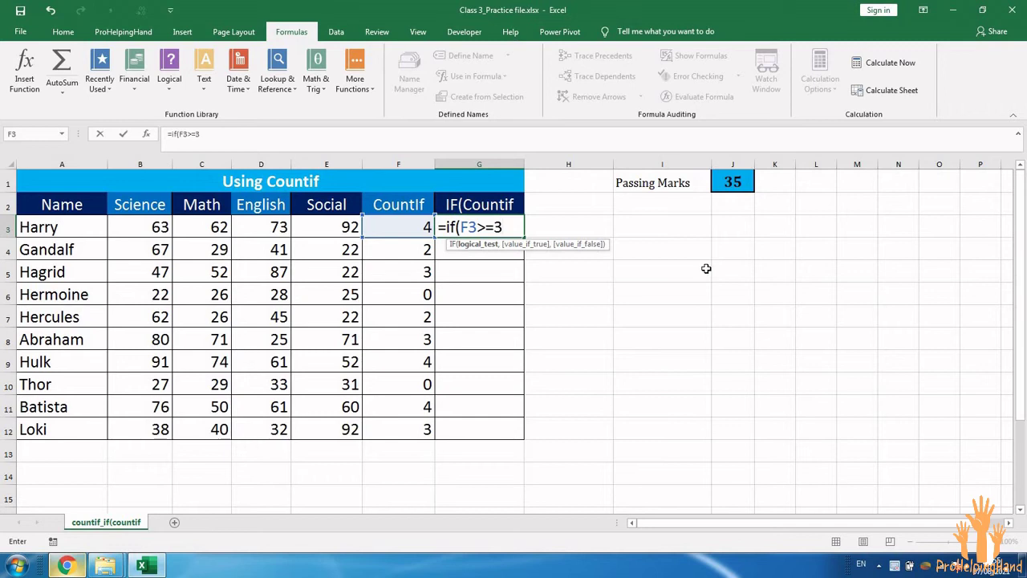
{"action": "type", "text": ","}
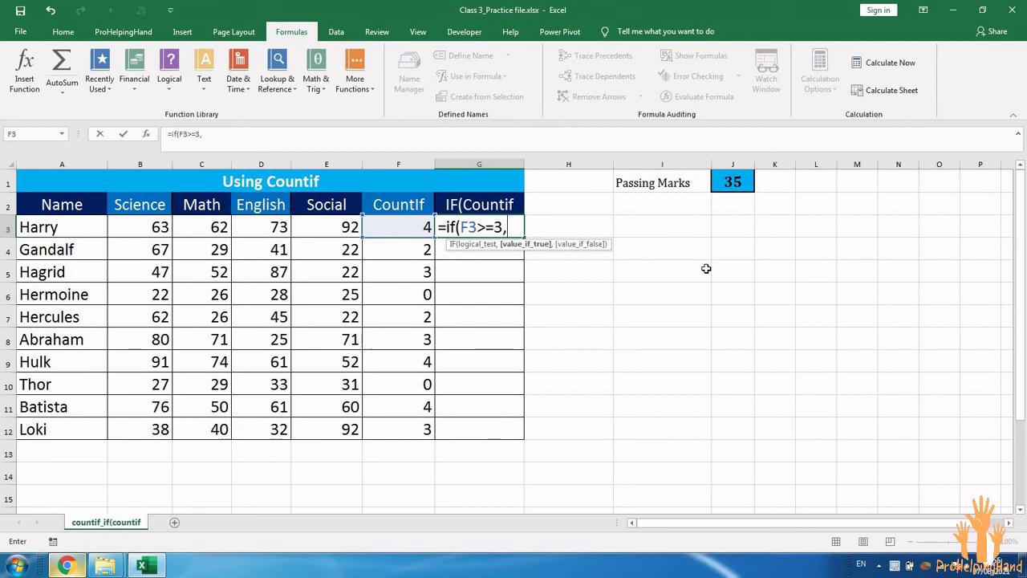
{"action": "type", "text": "\"Pass\""}
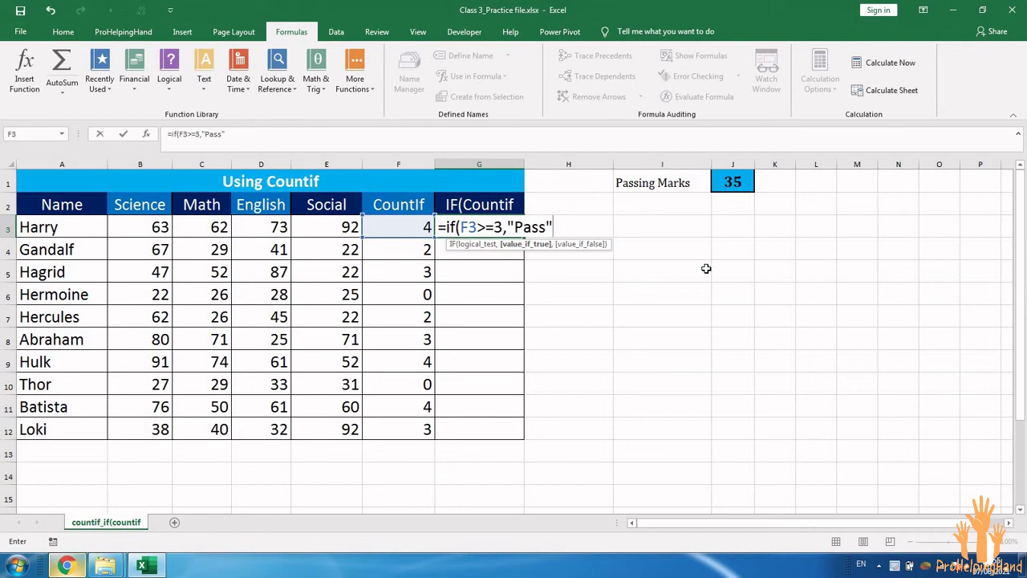
{"action": "type", "text": ","}
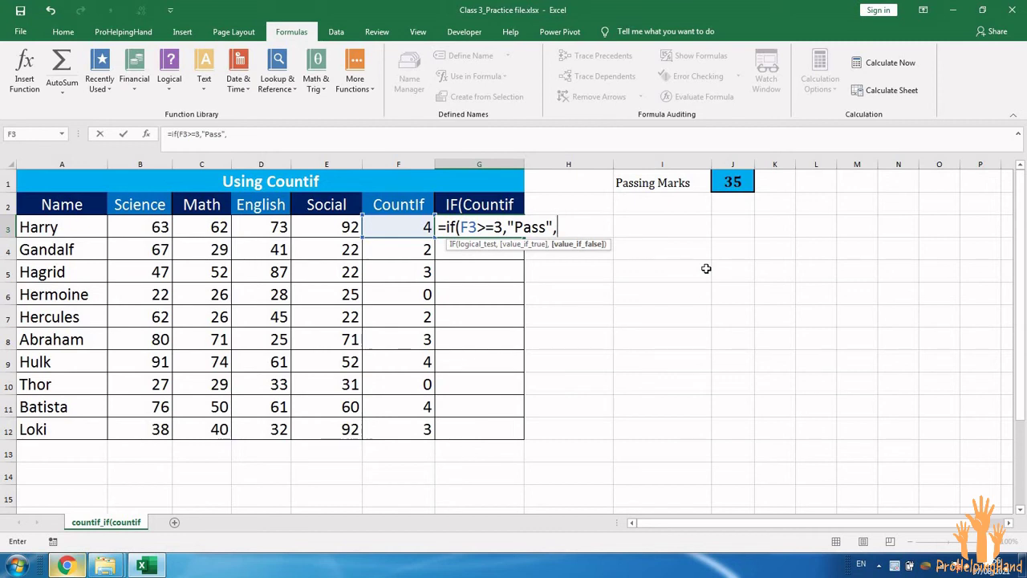
{"action": "type", "text": "\"Fail\")"}
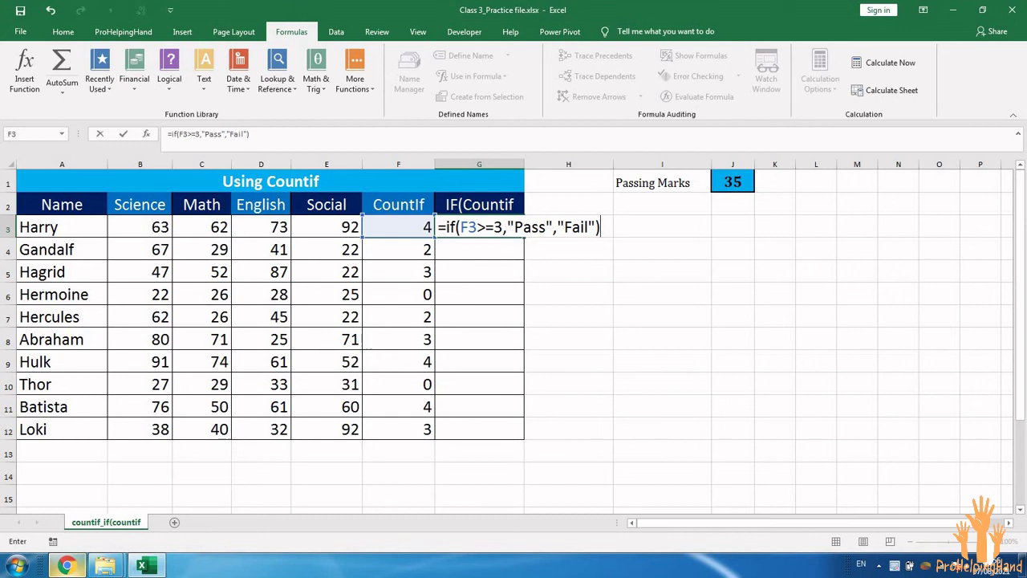
{"action": "key", "text": "Return"}
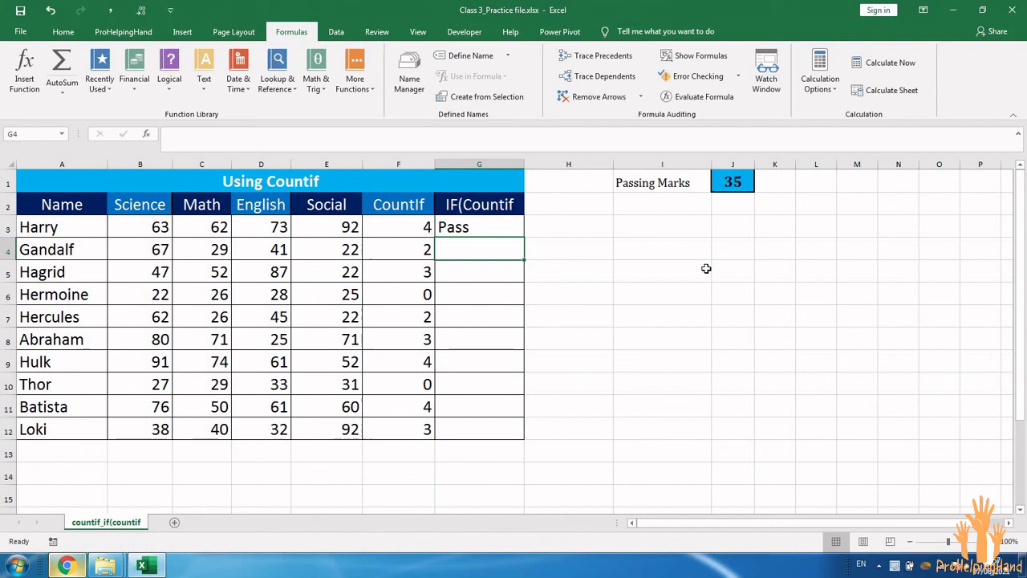
{"action": "left_click", "coordinate": [497, 231]}
{"action": "left_click_drag", "start_coordinate": [523, 239], "coordinate": [520, 430]}
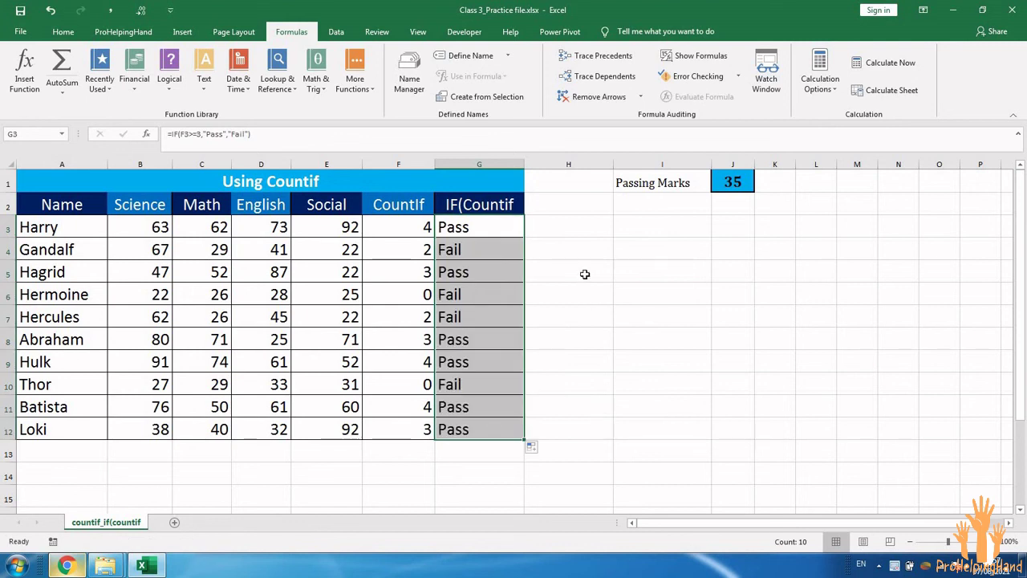
{"action": "left_click", "coordinate": [577, 251]}
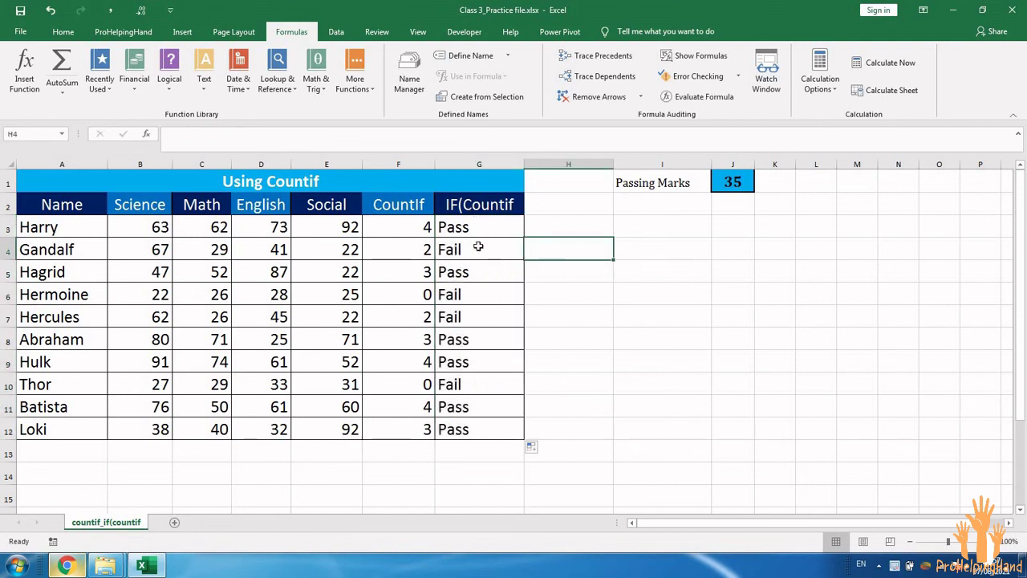
{"action": "left_click", "coordinate": [421, 255]}
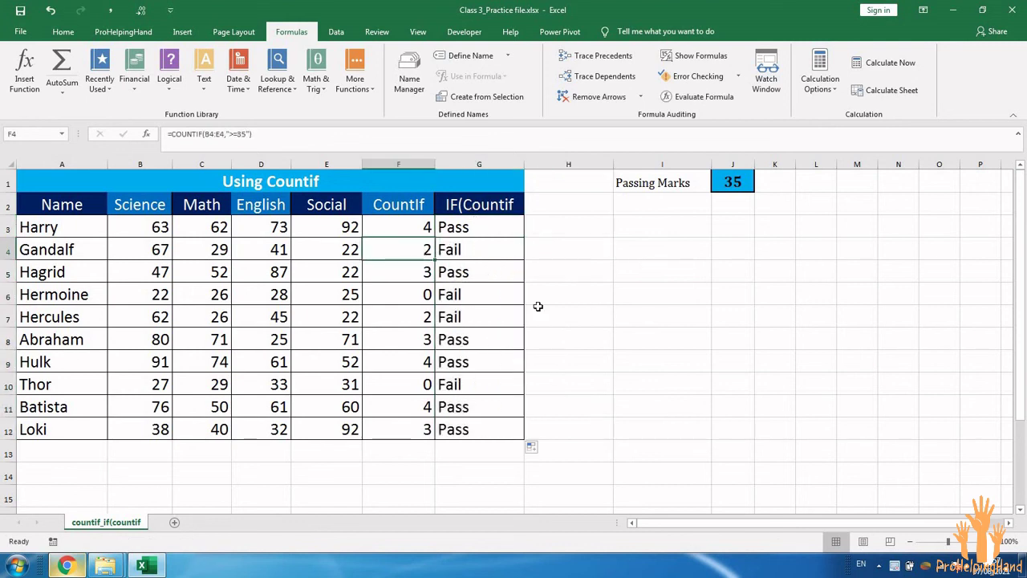
{"action": "left_click", "coordinate": [643, 222]}
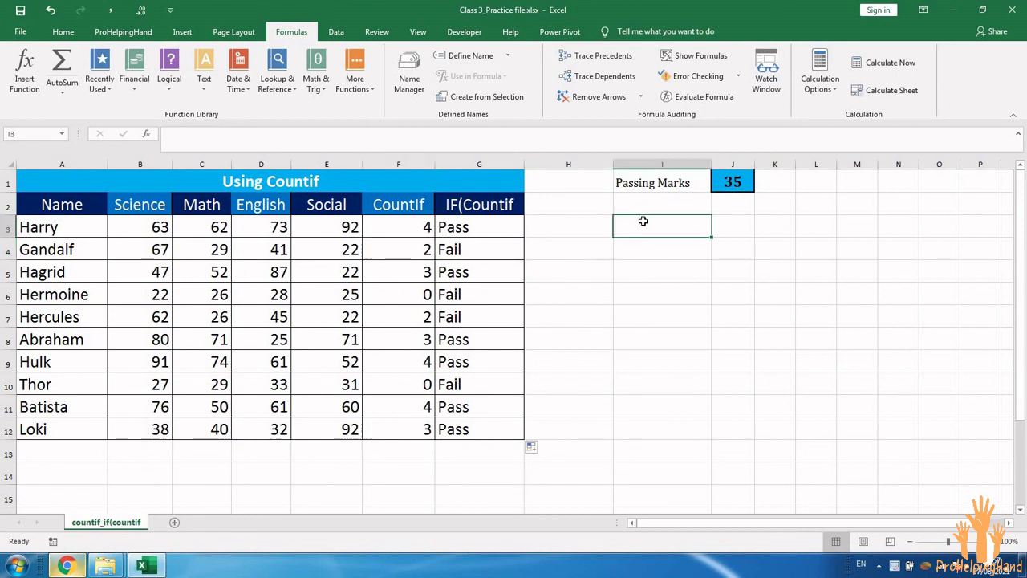
- Enter the label Condition in I3 and the criterion >=3 beside it in J3
{"action": "type", "text": "Condition"}
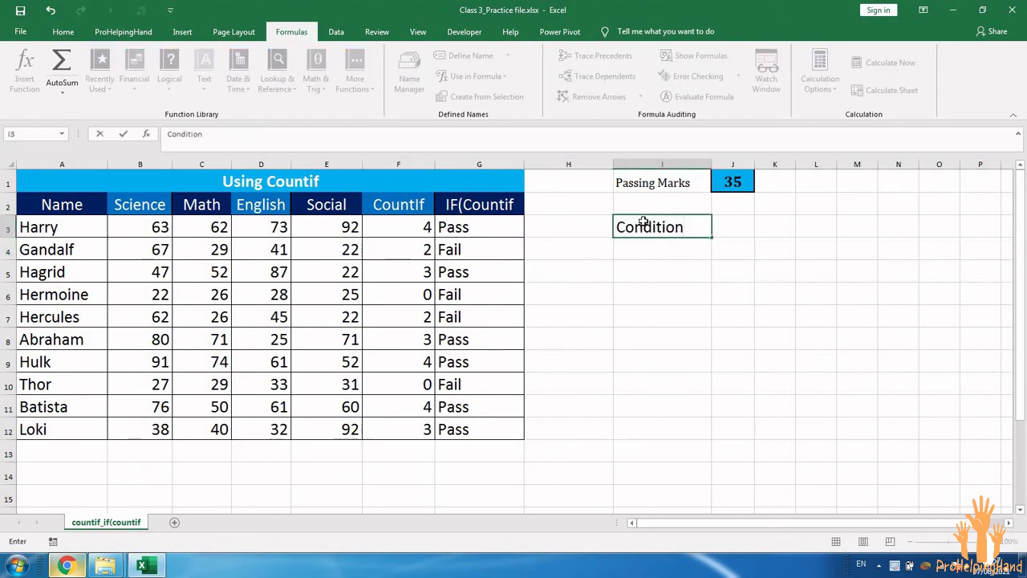
{"action": "key", "text": "Return"}
{"action": "key", "text": "Up"}
{"action": "key", "text": "Right"}
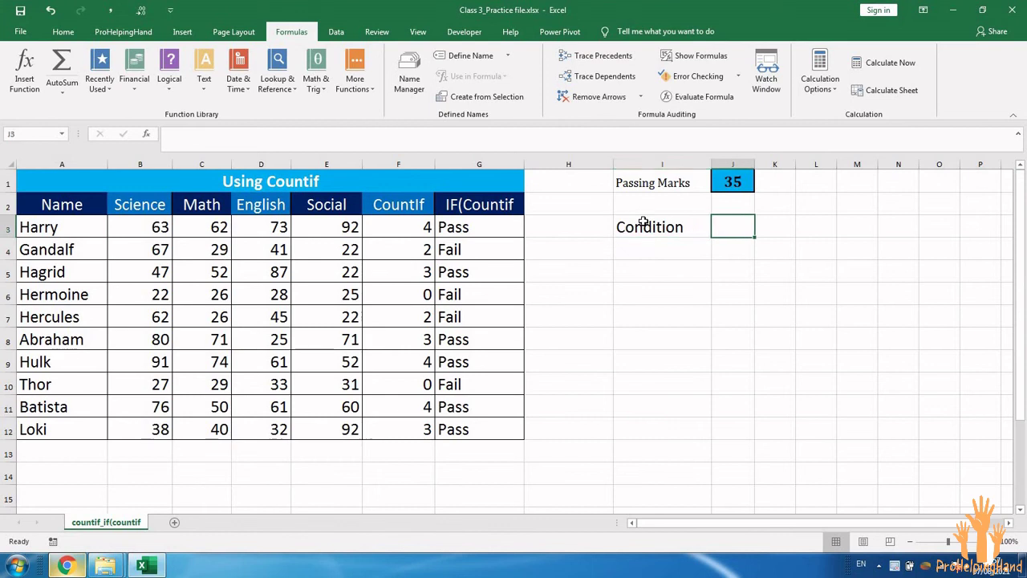
{"action": "type", "text": ">="}
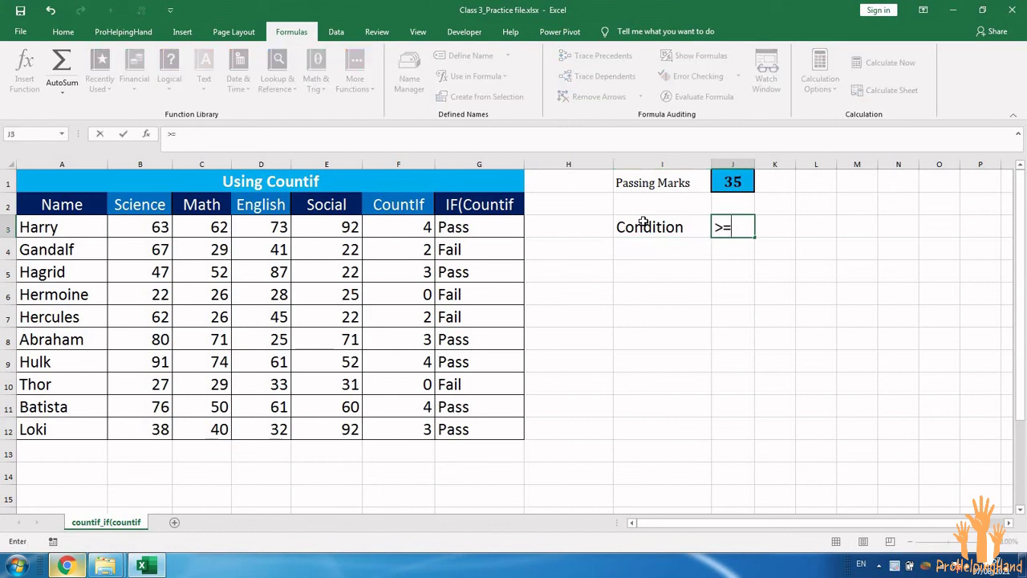
{"action": "type", "text": "3"}
{"action": "key", "text": "Return"}
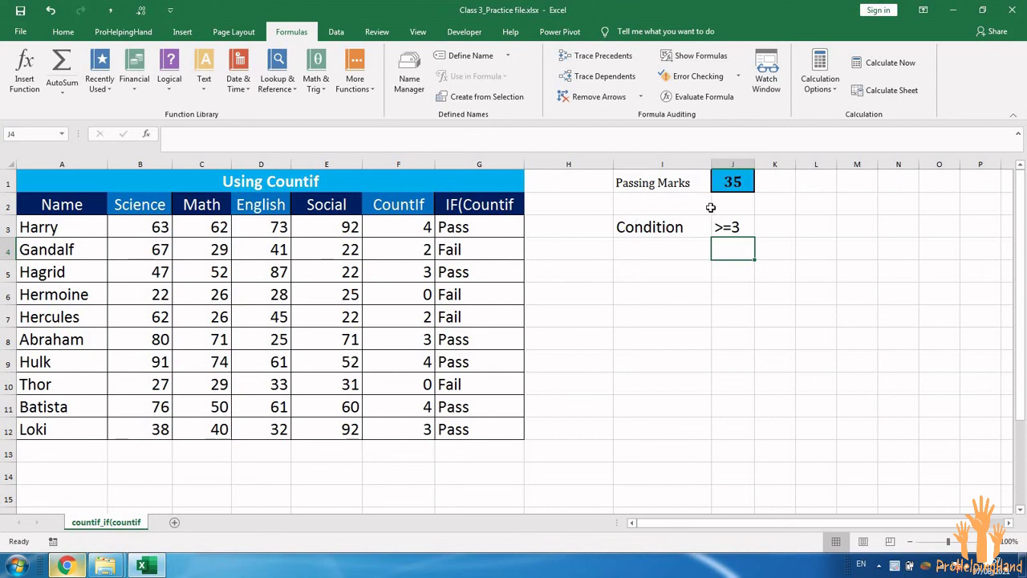
- Extend the label in I3 to "Condition for Pass" and widen column I to fit the text
{"action": "left_click", "coordinate": [633, 229]}
{"action": "left_click", "coordinate": [334, 138]}
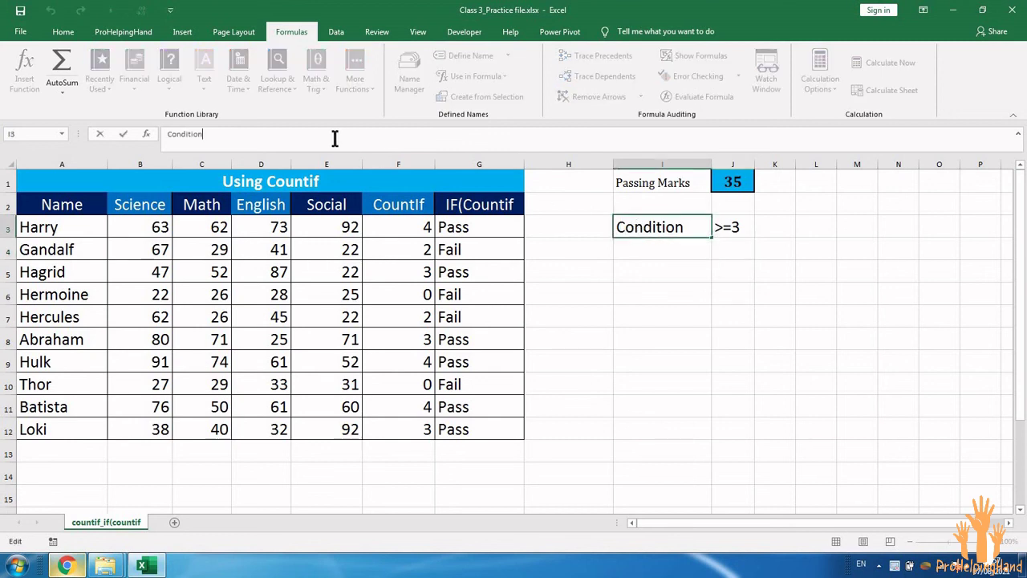
{"action": "type", "text": "for Pass"}
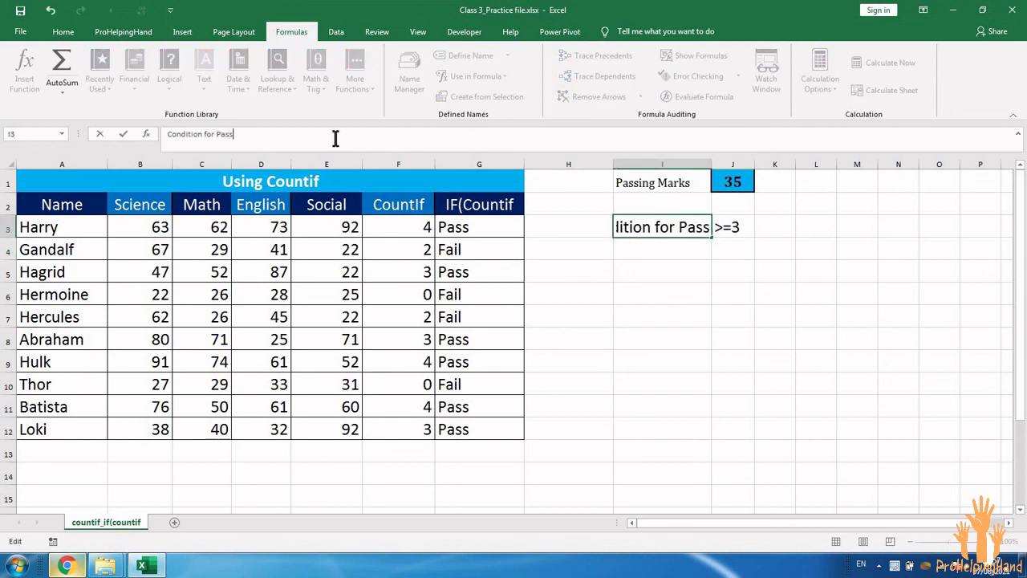
{"action": "key", "text": "Return"}
{"action": "left_click_drag", "start_coordinate": [712, 163], "coordinate": [746, 156]}
- Extend the criterion in J3 to read ">=3 subjects"
{"action": "key", "text": "Up"}
{"action": "key", "text": "Right"}
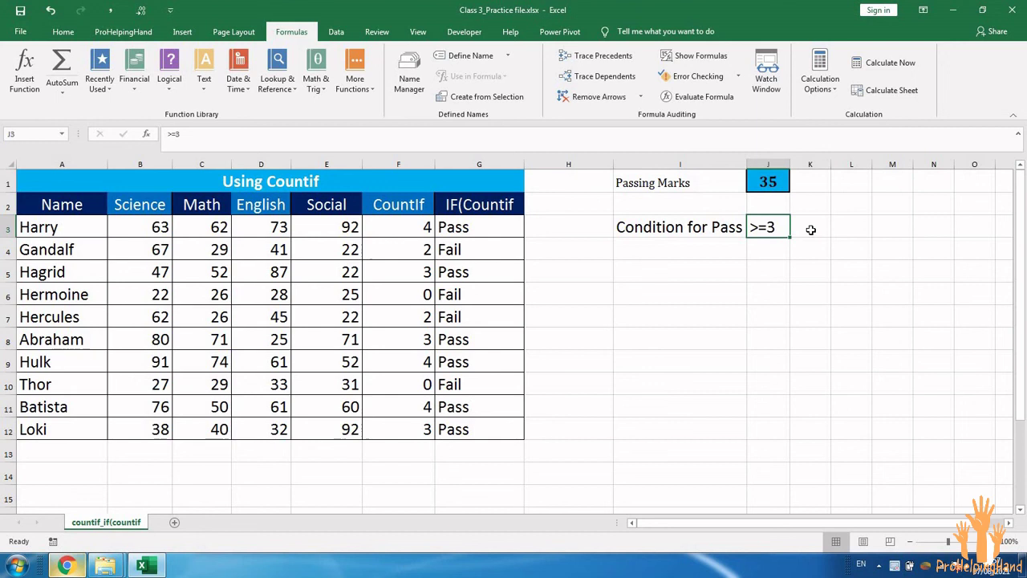
{"action": "left_click", "coordinate": [339, 134]}
{"action": "type", "text": "s"}
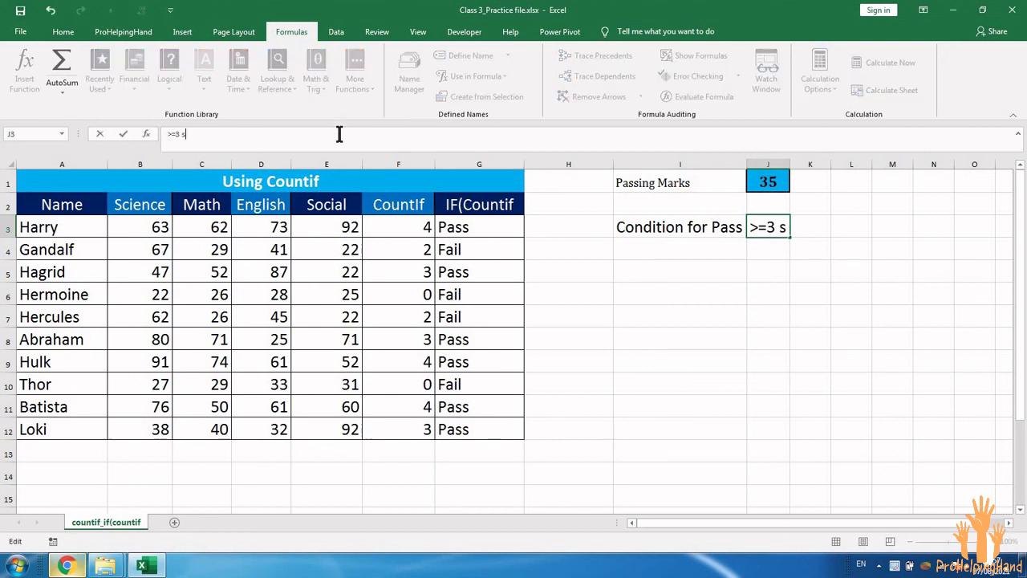
{"action": "type", "text": "ubjects"}
{"action": "key", "text": "Return"}
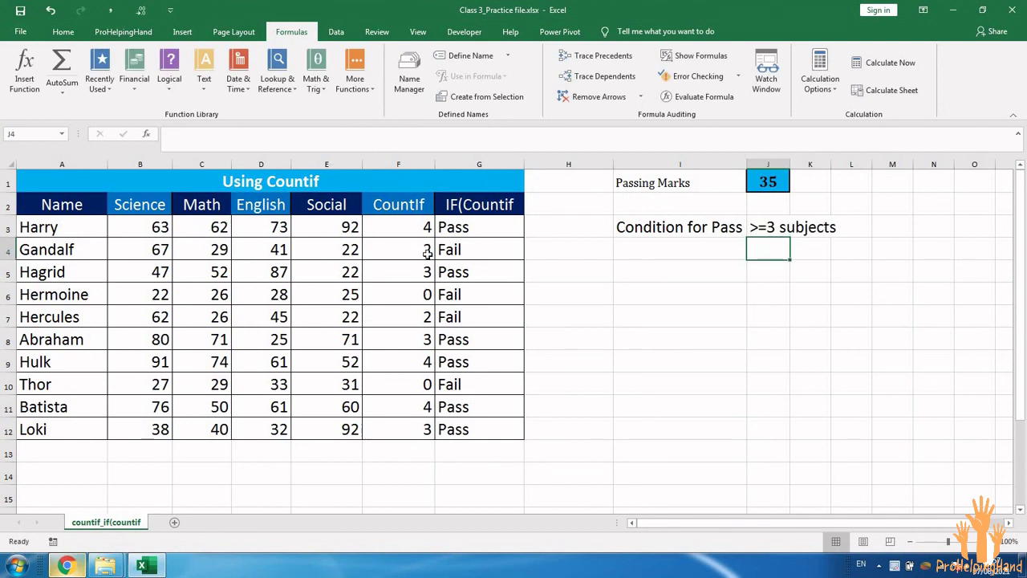
- Check the Pass/Fail formulas in G4:G6 against the CountIf values in column F
{"action": "left_click", "coordinate": [456, 251]}
{"action": "left_click", "coordinate": [490, 270]}
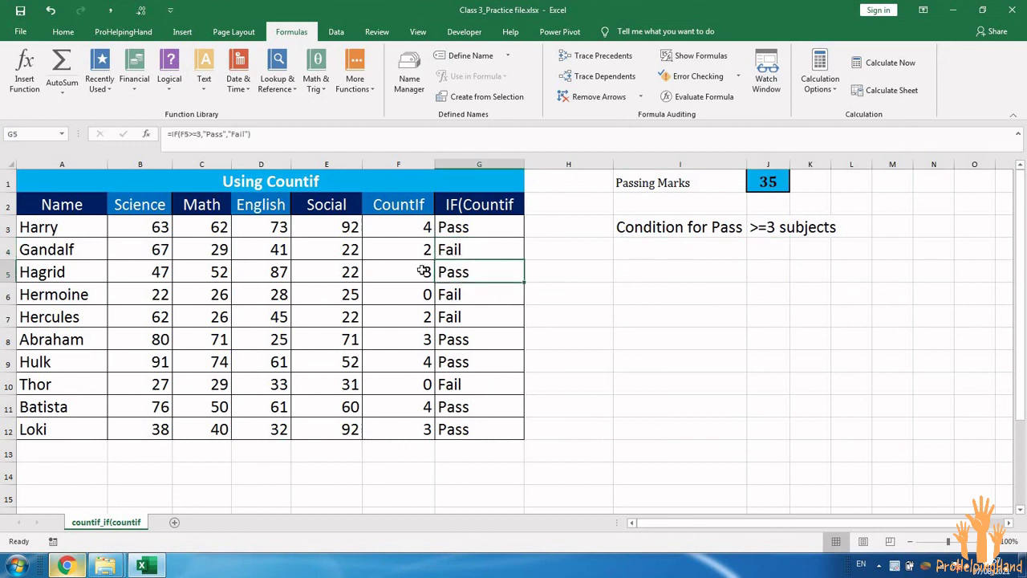
{"action": "left_click", "coordinate": [421, 270]}
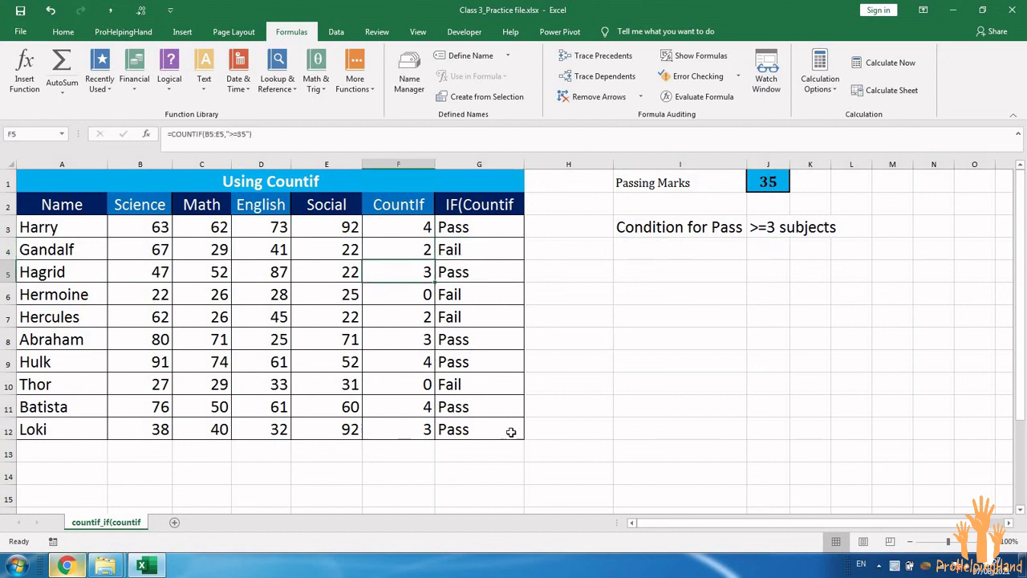
{"action": "key", "text": "Right"}
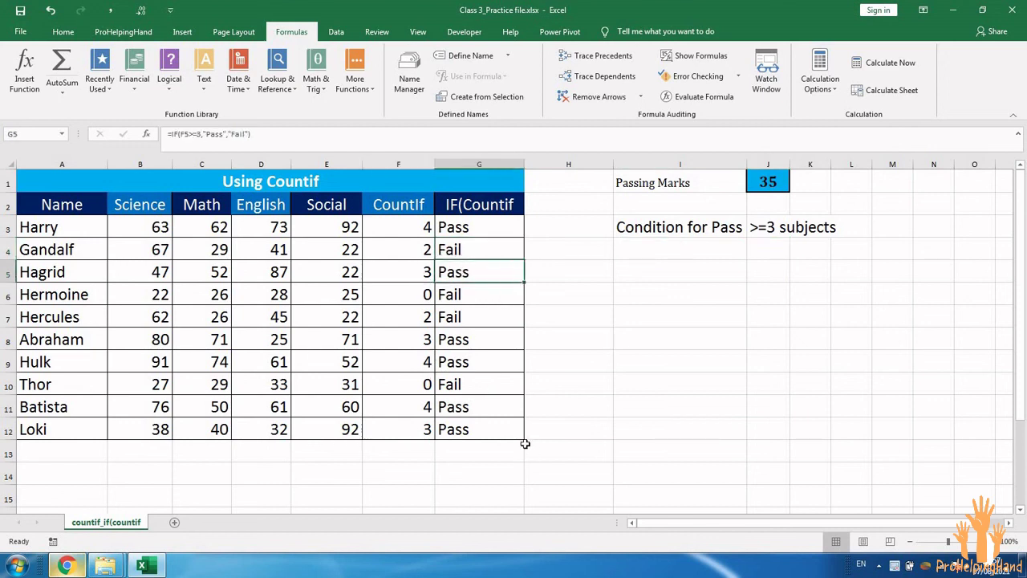
{"action": "left_click", "coordinate": [425, 295]}
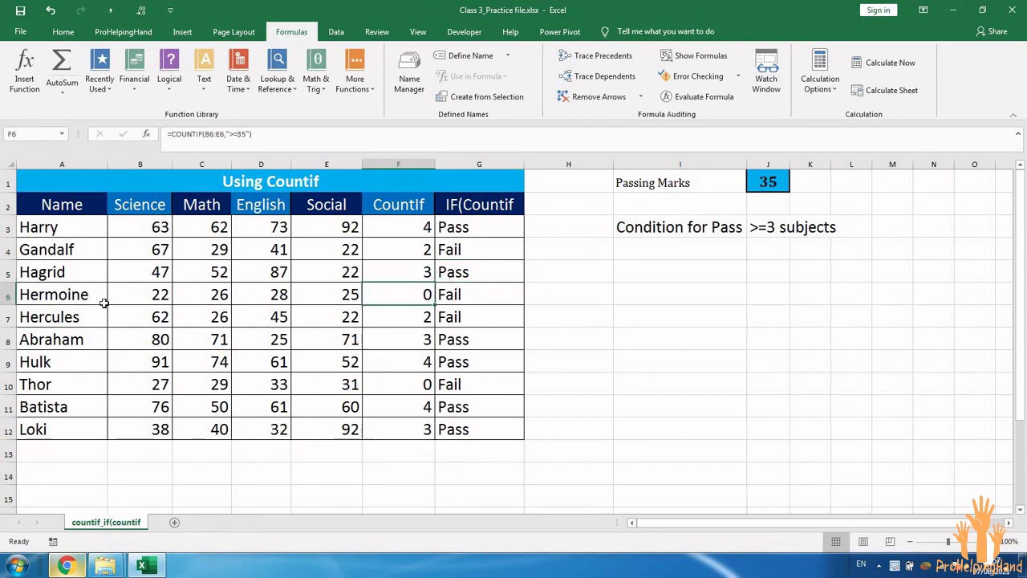
{"action": "left_click", "coordinate": [481, 300]}
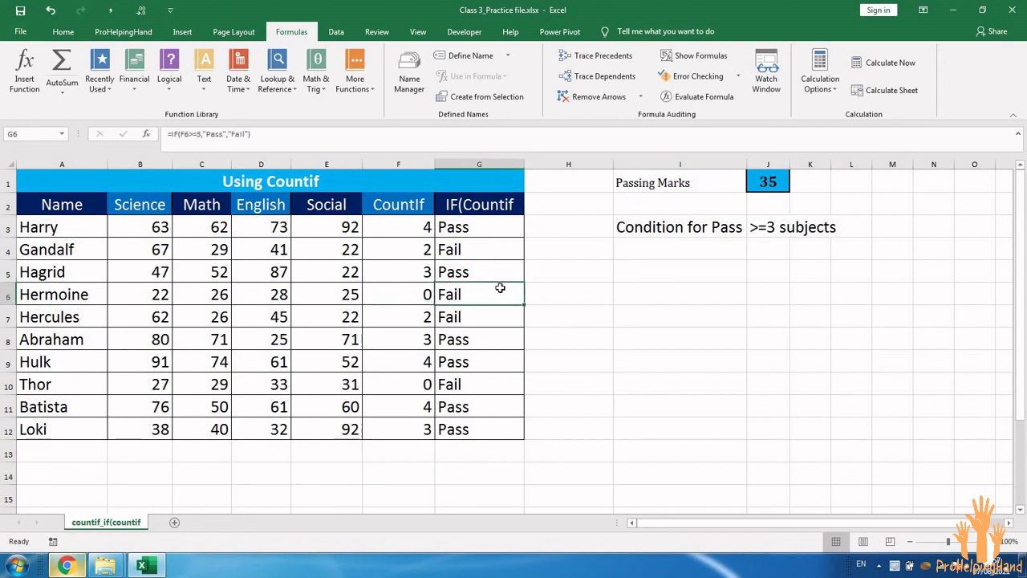